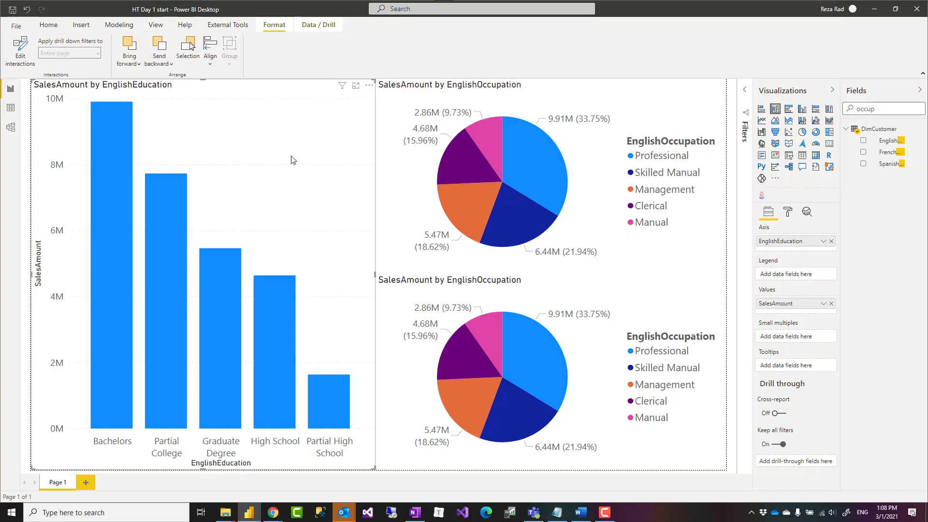
# Delete the lower duplicate SalesAmount by EnglishOccupation pie chart from the page.
pyautogui.moveTo(219, 304)
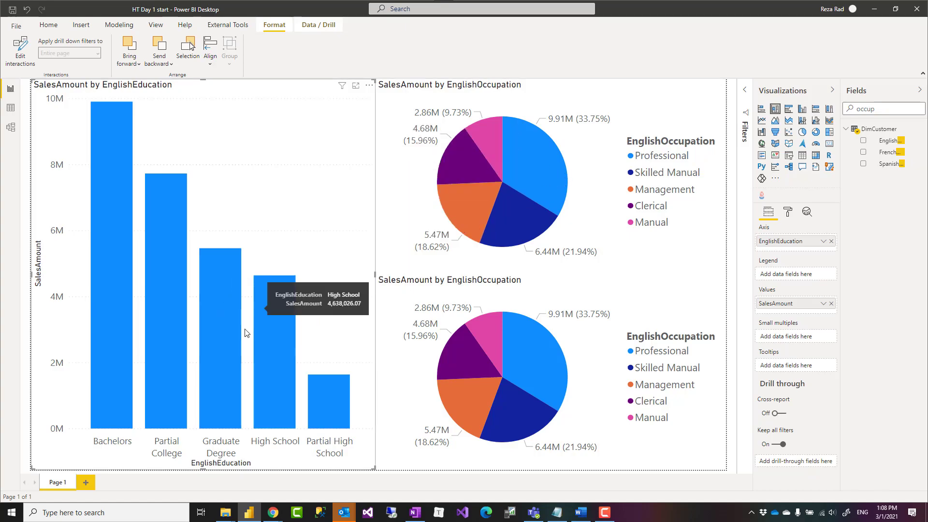
pyautogui.moveTo(222, 364)
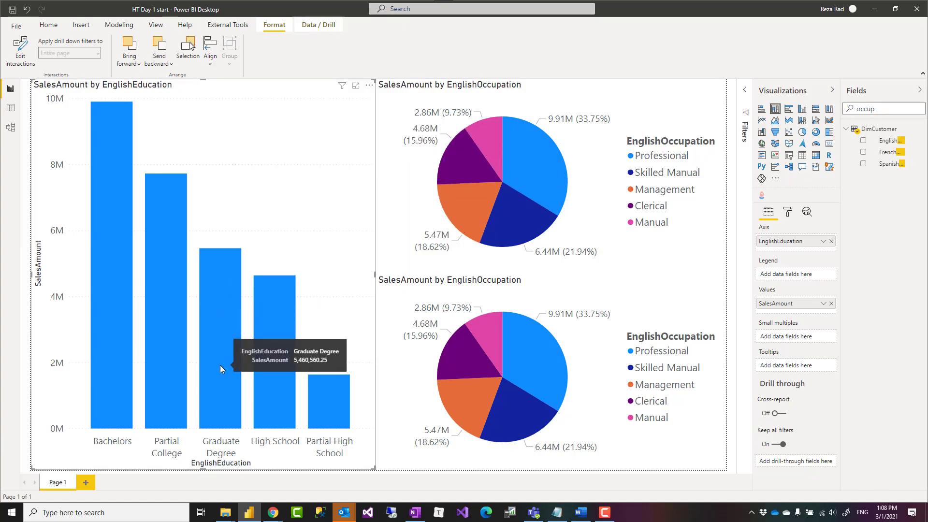
pyautogui.click(219, 364)
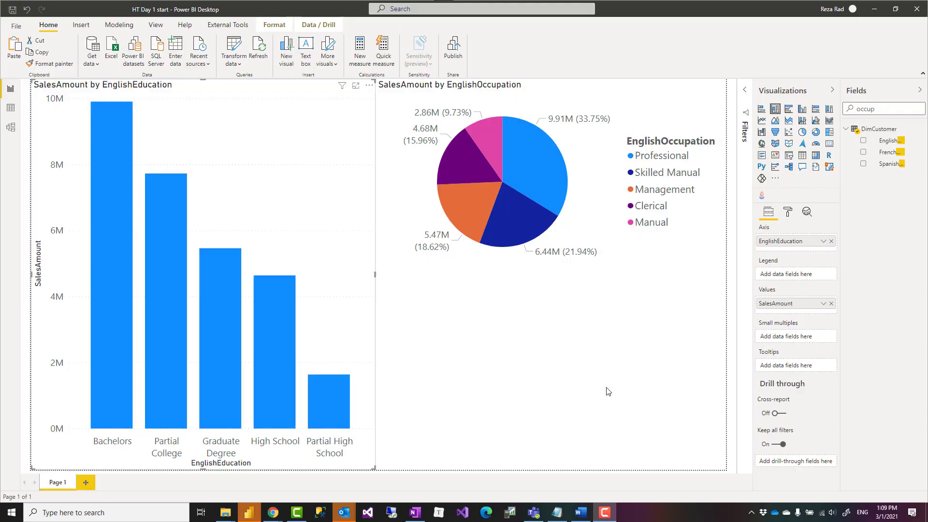
pyautogui.click(587, 231)
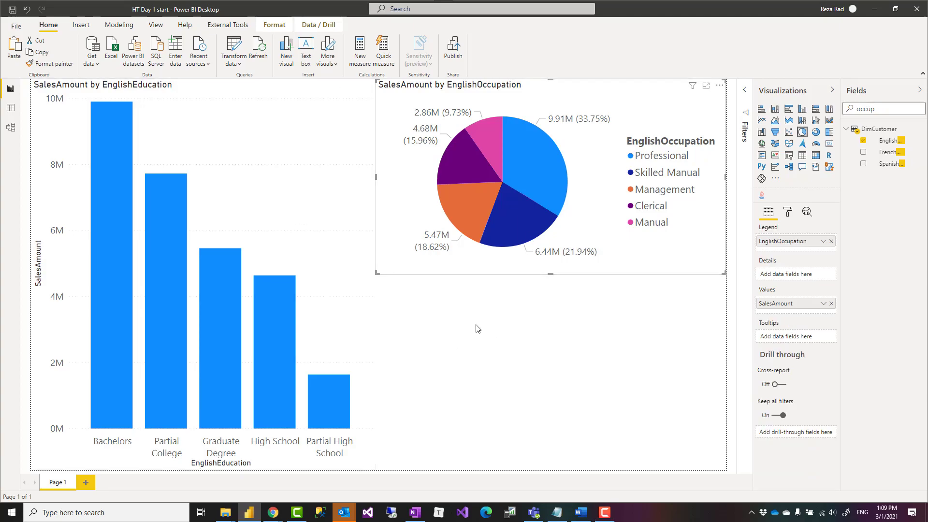
pyautogui.click(338, 237)
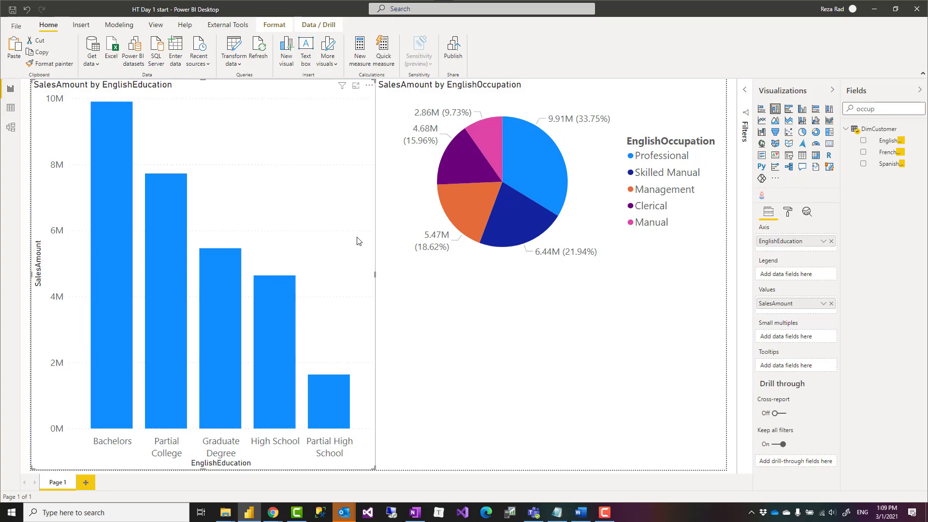
pyautogui.click(535, 164)
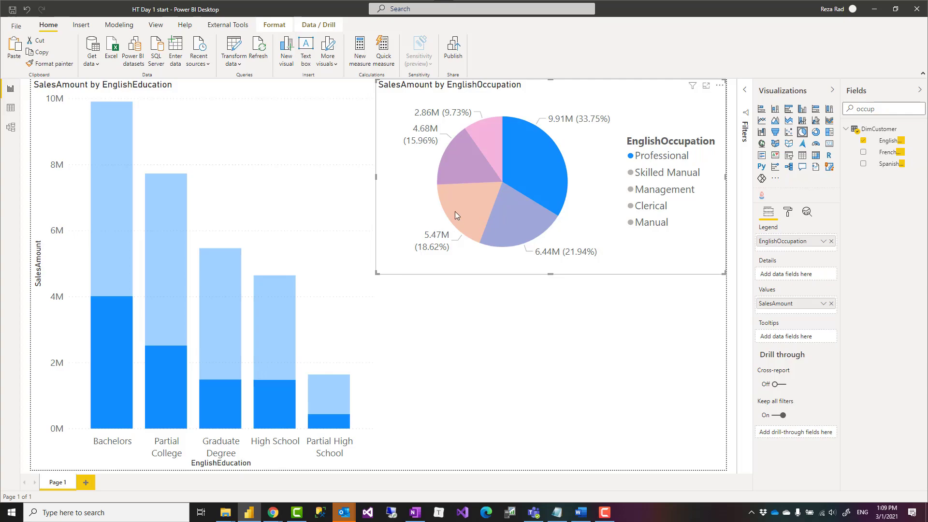
pyautogui.click(418, 207)
pyautogui.click(342, 202)
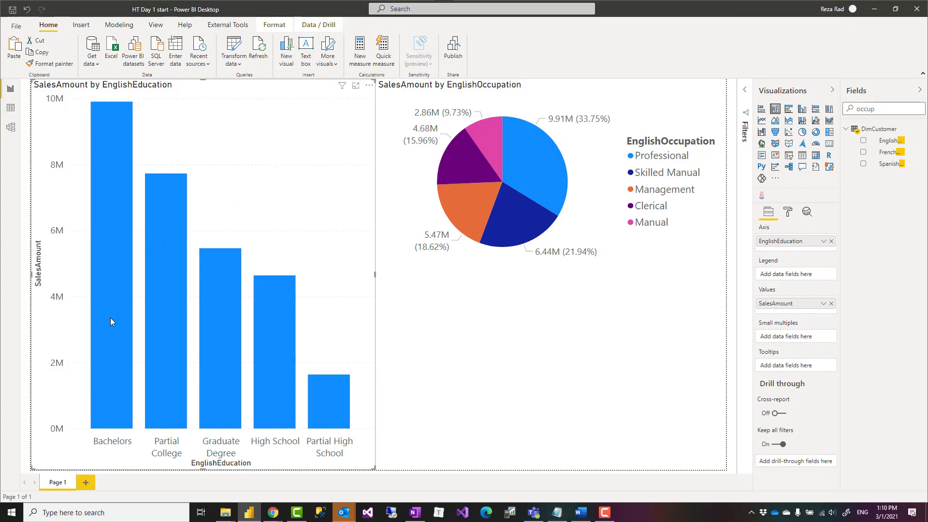
pyautogui.moveTo(110, 318)
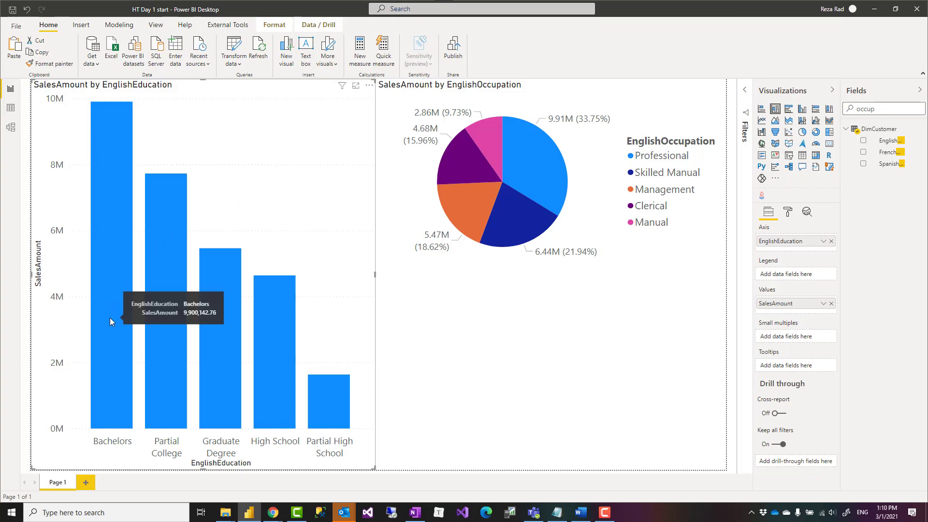
pyautogui.click(106, 353)
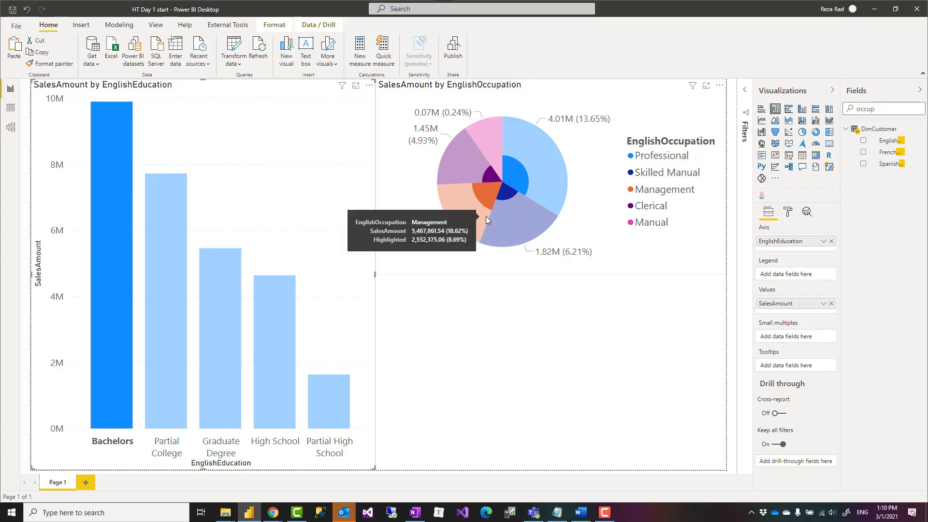
pyautogui.moveTo(517, 121)
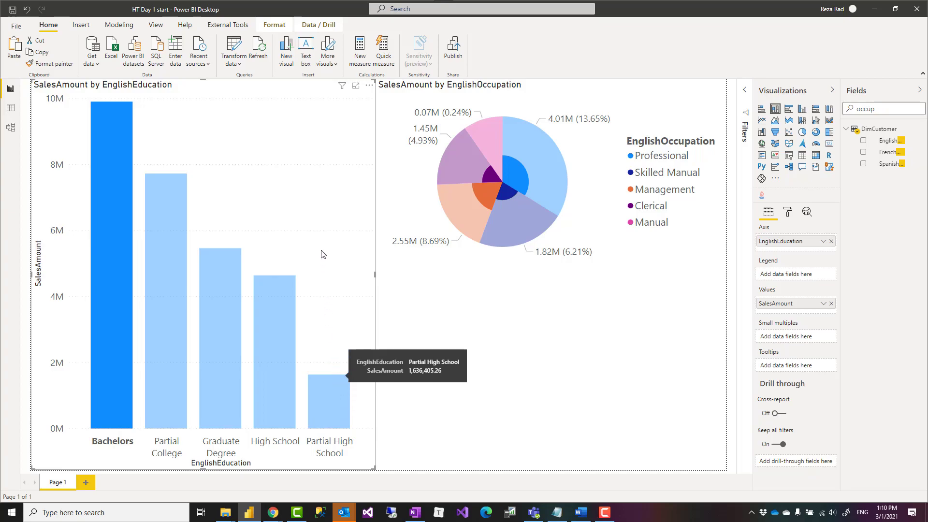
pyautogui.click(331, 409)
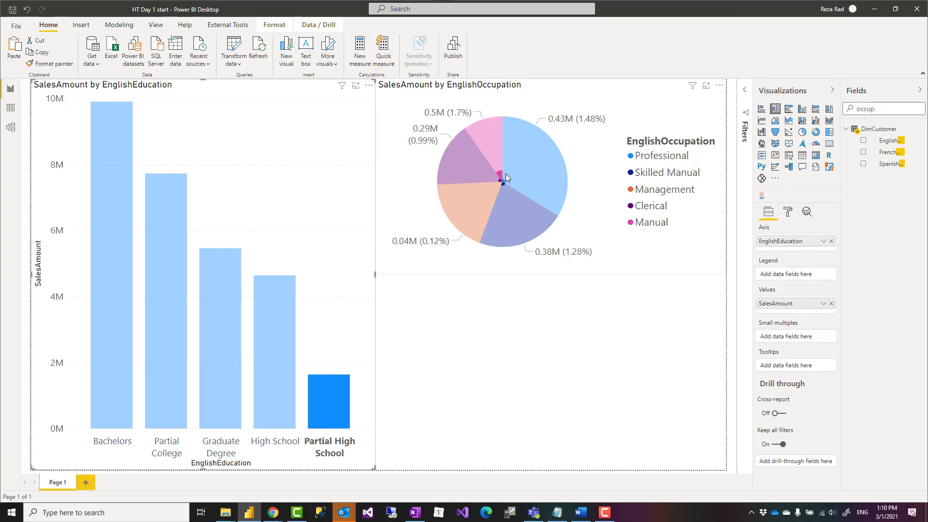
pyautogui.click(590, 184)
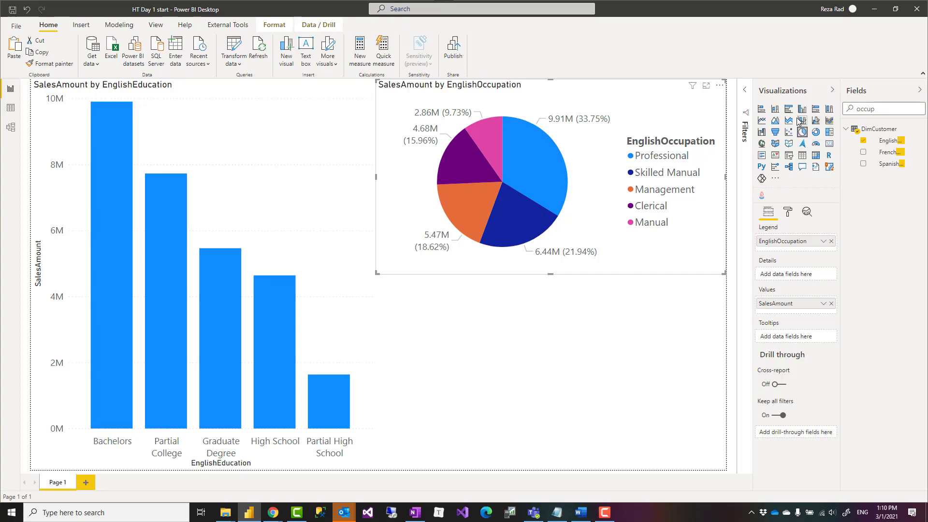
# Switch the occupation pie to a stacked column chart and back, highlighting Partial High School.
pyautogui.click(774, 109)
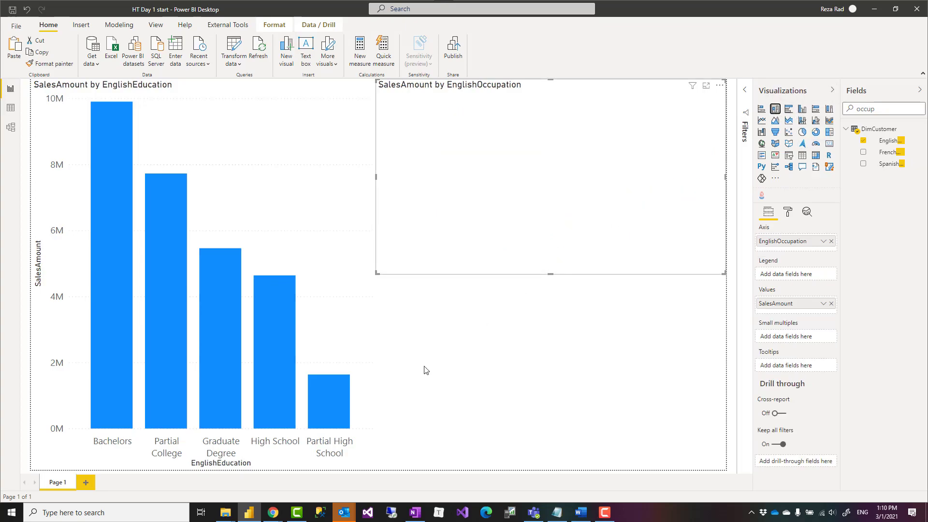
pyautogui.click(323, 422)
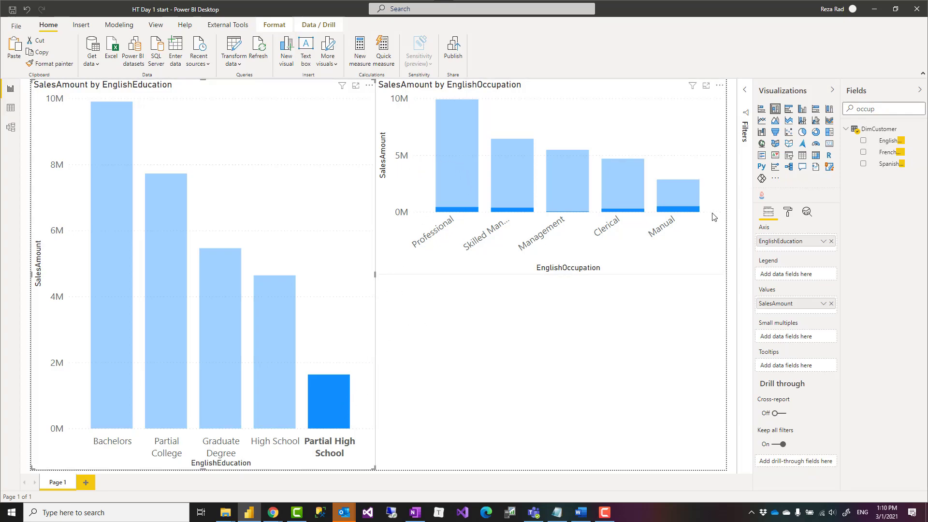
pyautogui.click(715, 234)
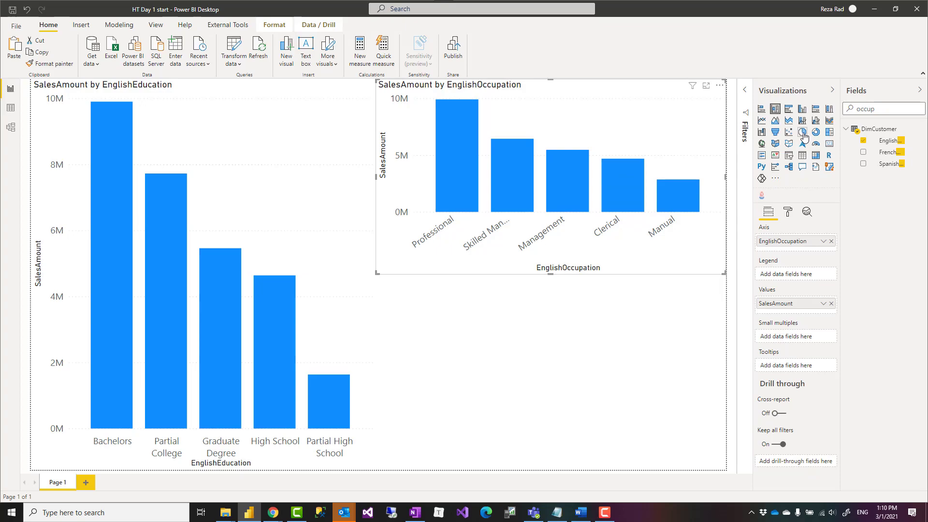
pyautogui.click(803, 133)
pyautogui.click(329, 360)
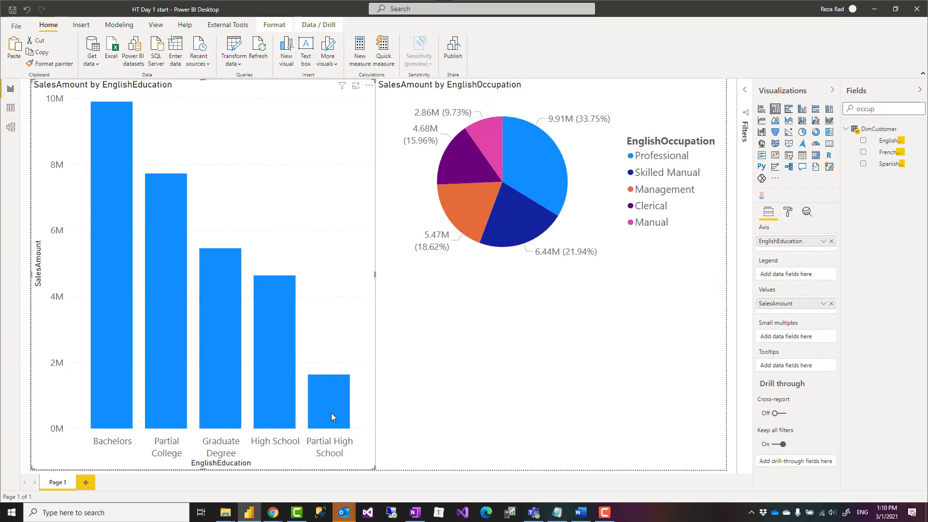
# Toggle the Partial High School bar on and off until the pie shows full totals.
pyautogui.click(331, 413)
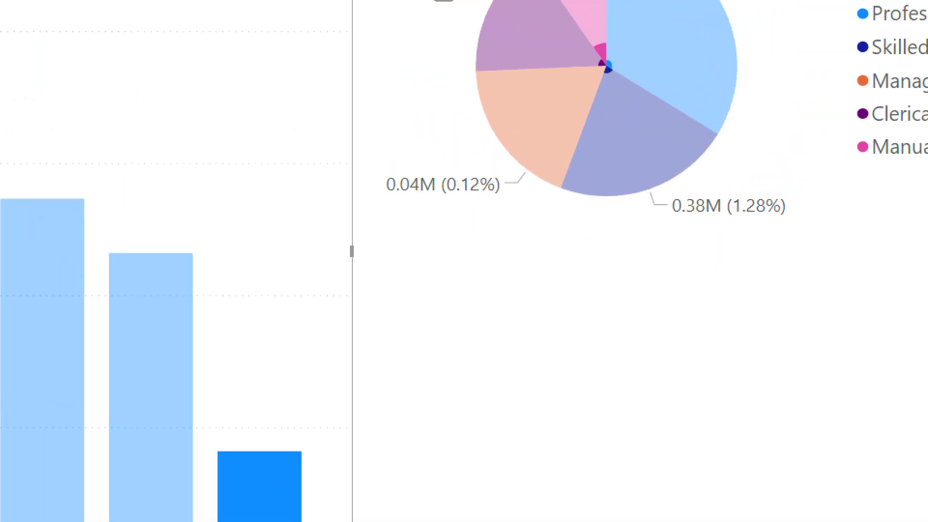
pyautogui.moveTo(322, 15)
pyautogui.mouseDown()
pyautogui.moveTo(604, 263)
pyautogui.moveTo(849, 368)
pyautogui.moveTo(822, 375)
pyautogui.mouseUp()
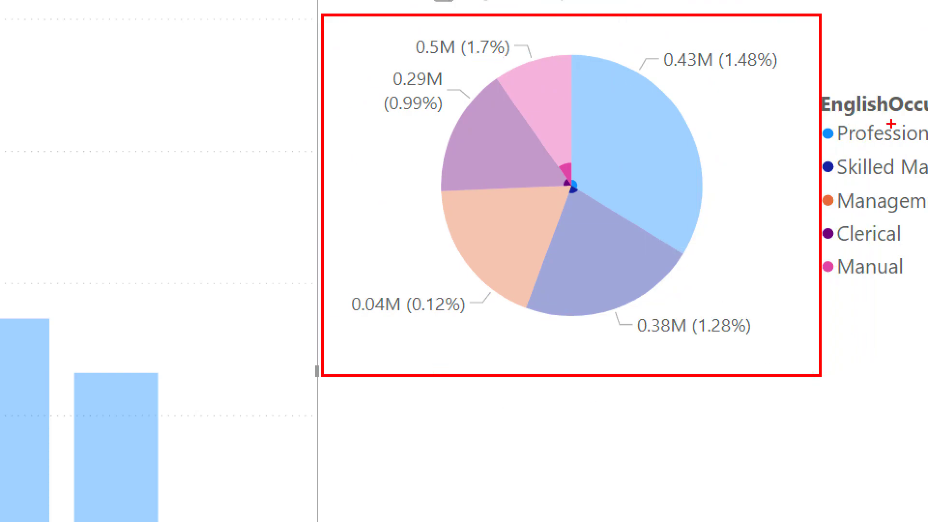
pyautogui.press('Escape')
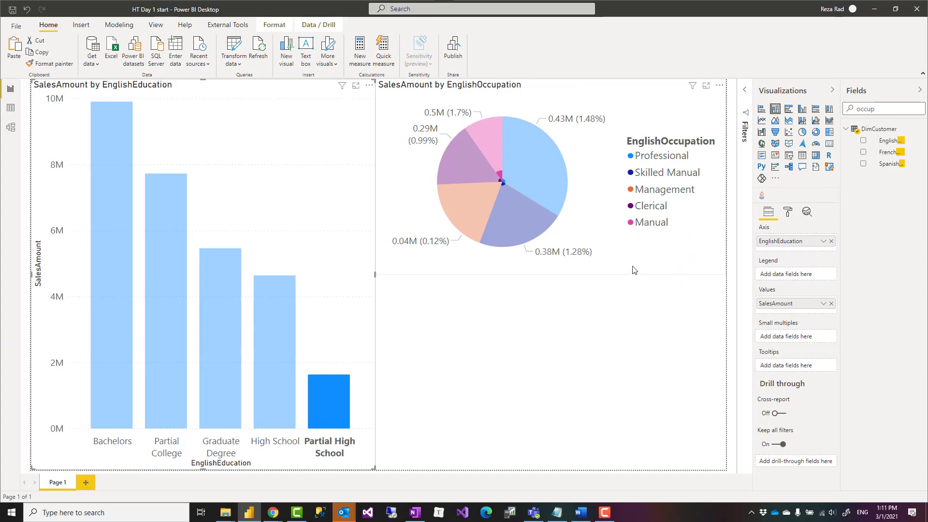
pyautogui.click(340, 329)
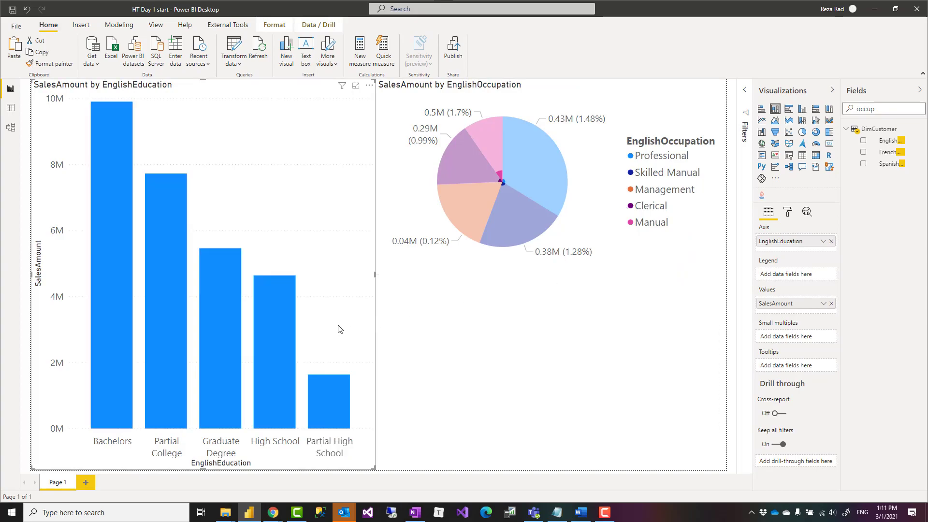
pyautogui.click(329, 402)
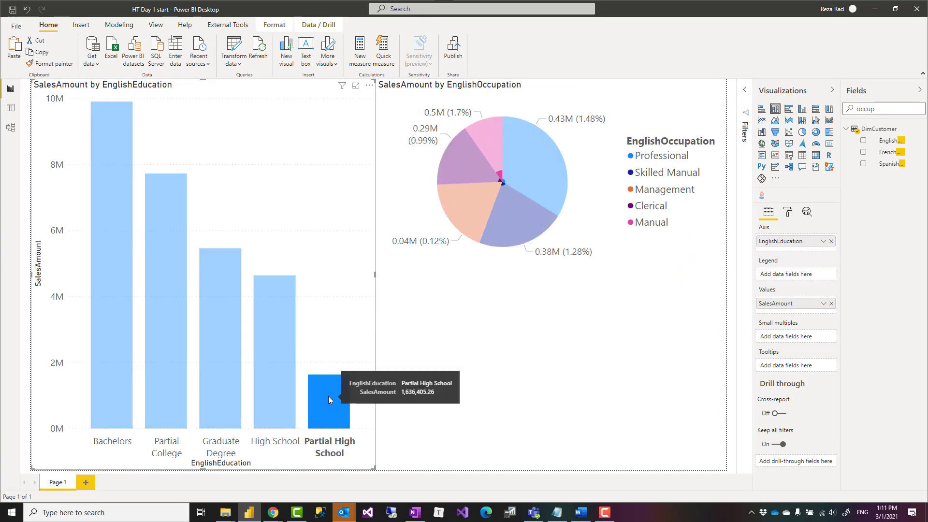
pyautogui.click(344, 314)
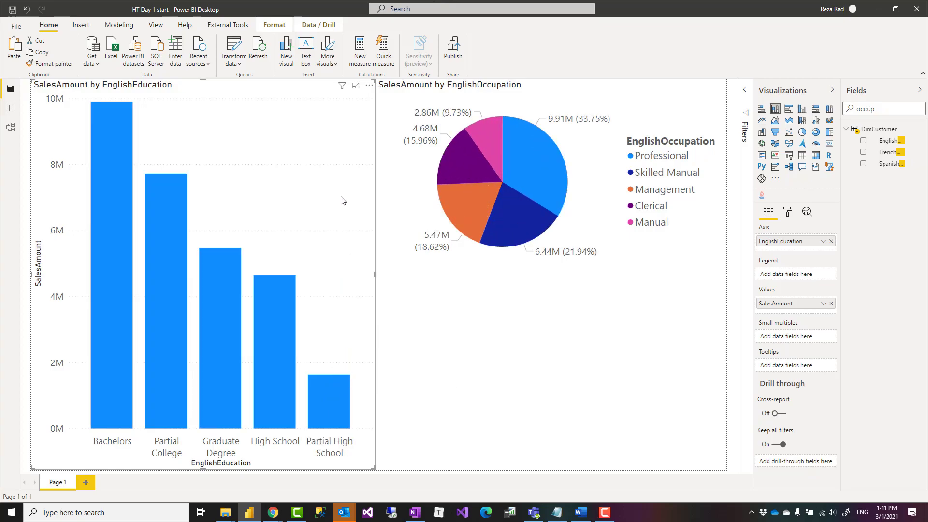
# Turn on Edit interactions from the Format ribbon for the education bar chart.
pyautogui.click(278, 28)
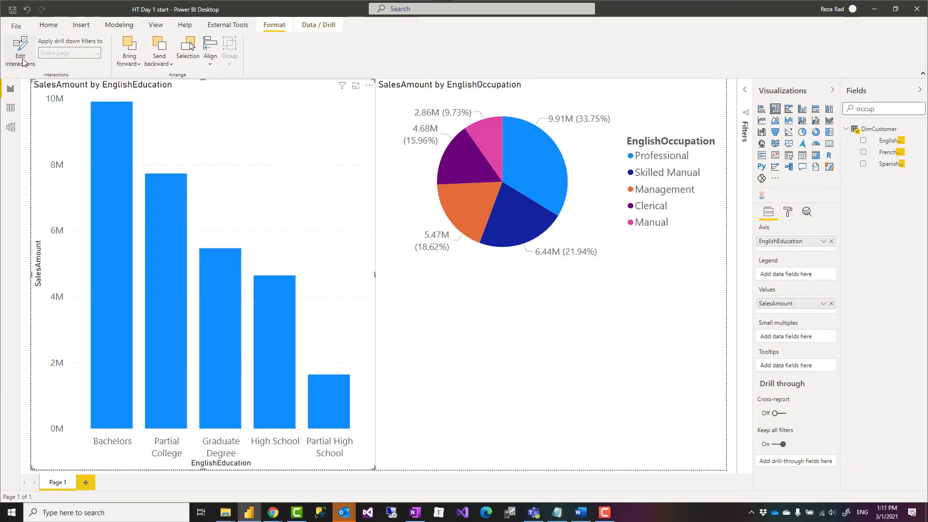
pyautogui.click(23, 62)
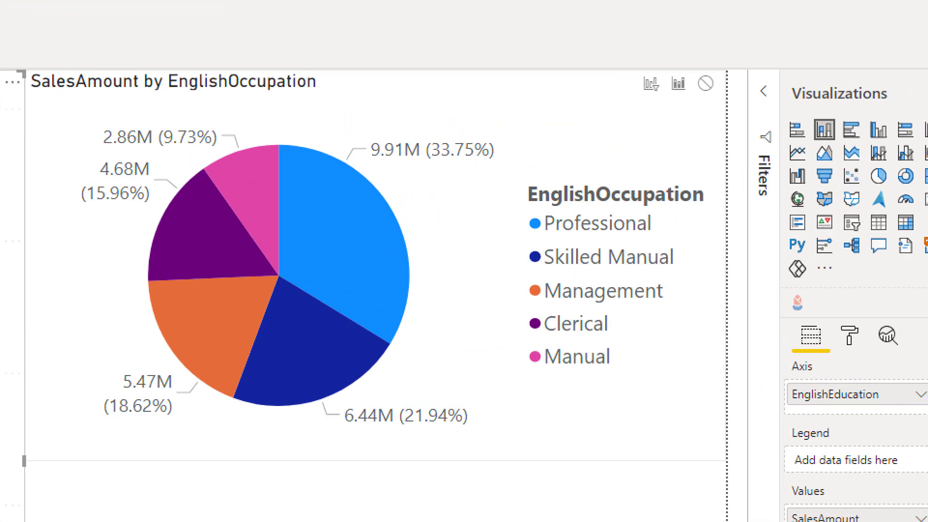
pyautogui.moveTo(620, 67)
pyautogui.mouseDown()
pyautogui.moveTo(728, 94)
pyautogui.moveTo(728, 104)
pyautogui.mouseUp()
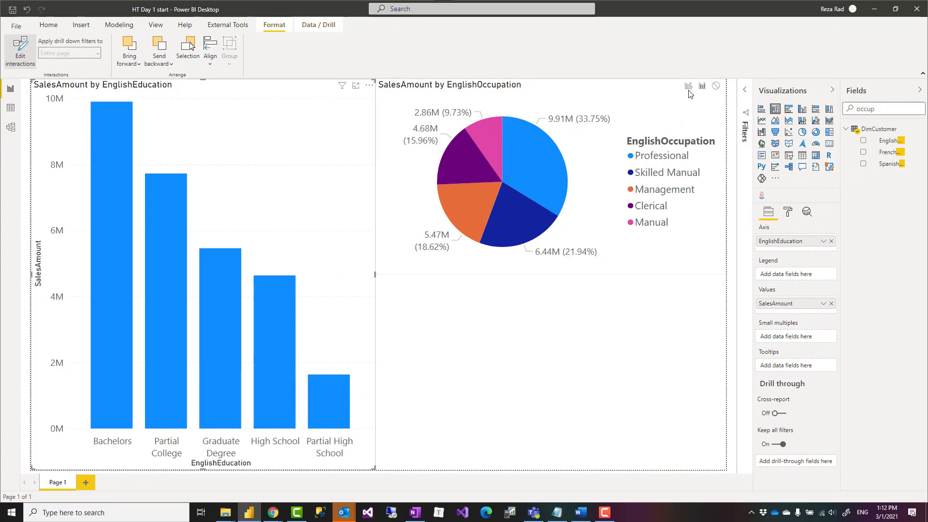
# Filter the occupation pie by Partial High School, High School, Graduate Degree, Partial College and Bachelors bars.
pyautogui.click(337, 399)
pyautogui.click(257, 380)
pyautogui.click(220, 373)
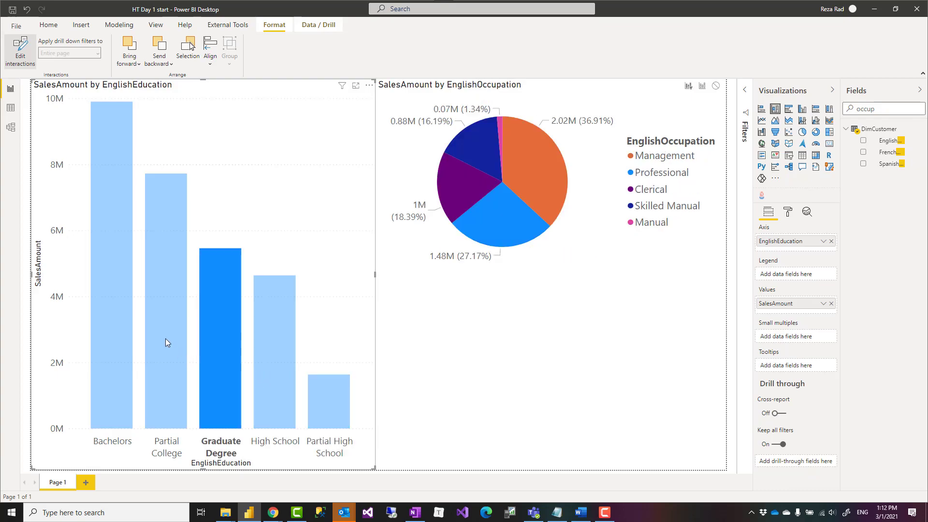
pyautogui.click(165, 338)
pyautogui.click(117, 352)
pyautogui.click(162, 368)
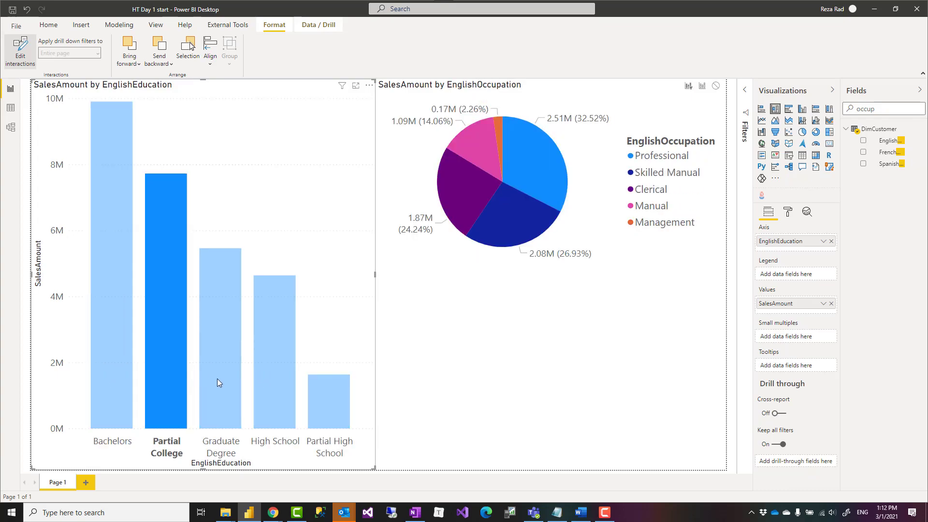
pyautogui.click(218, 380)
pyautogui.click(278, 392)
pyautogui.click(319, 411)
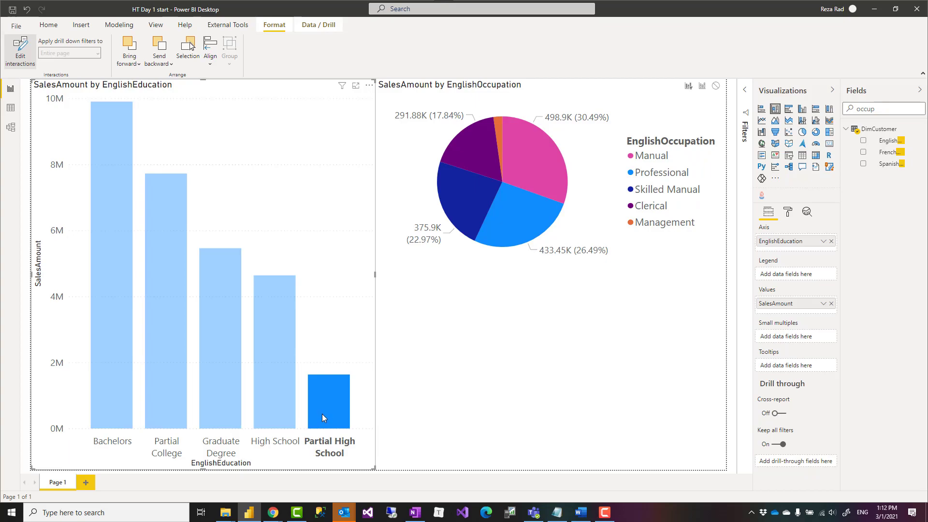
pyautogui.click(268, 404)
pyautogui.click(266, 199)
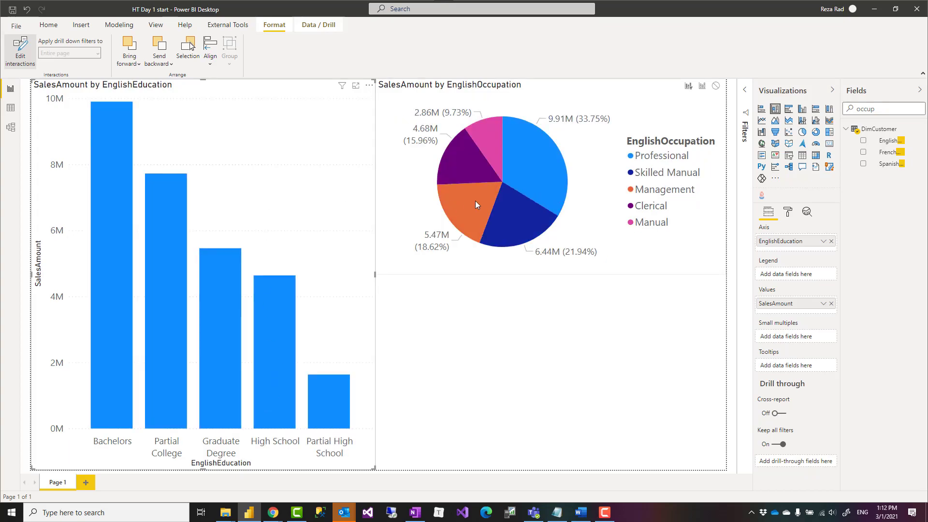
# Filter the pie by High School, Partial High School and Graduate Degree, then clear the filter.
pyautogui.click(273, 385)
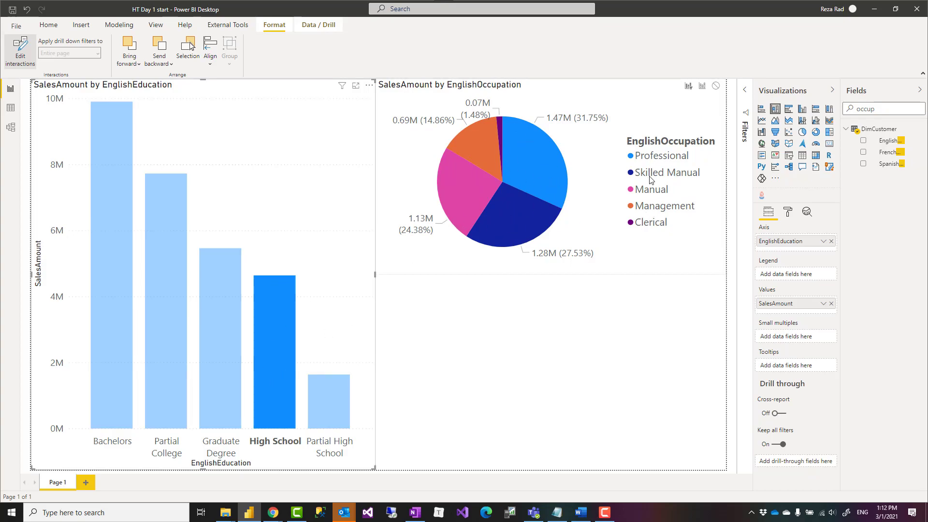
pyautogui.click(285, 162)
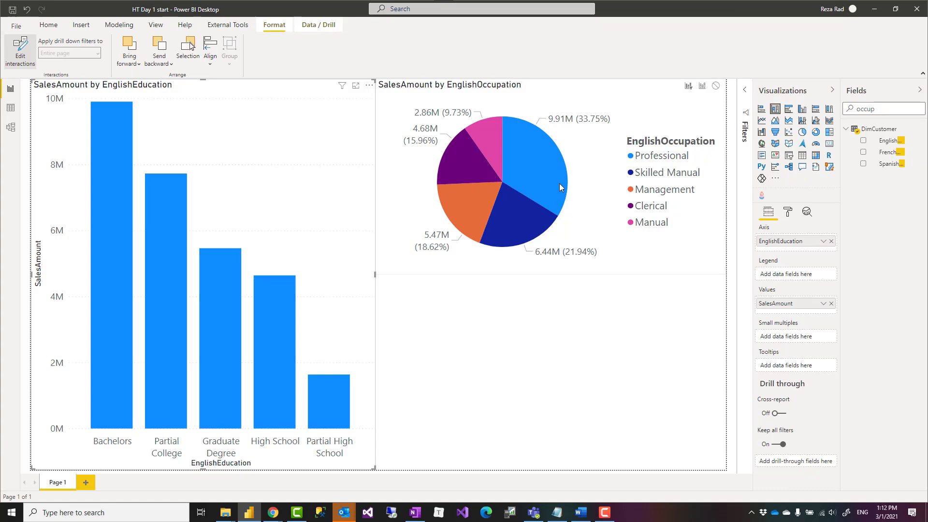
pyautogui.click(331, 404)
pyautogui.click(280, 402)
pyautogui.click(219, 400)
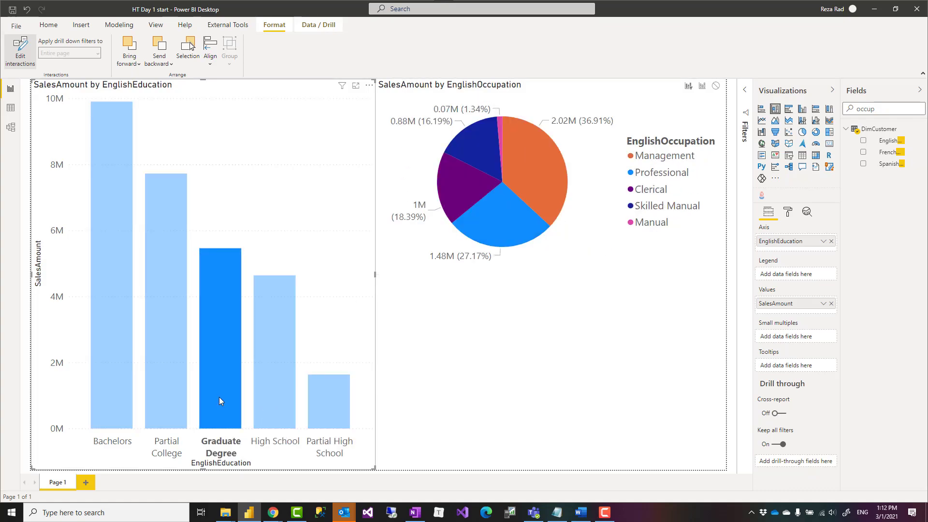
pyautogui.click(275, 376)
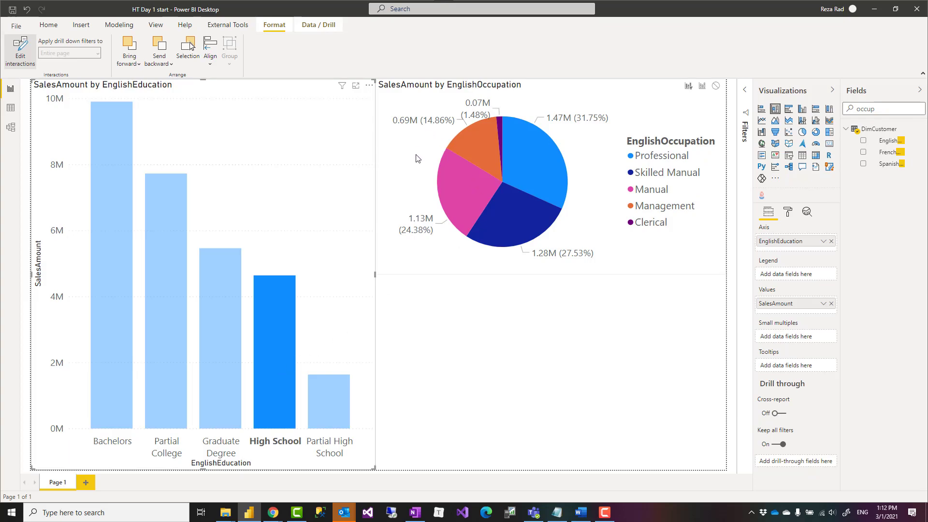
pyautogui.click(412, 207)
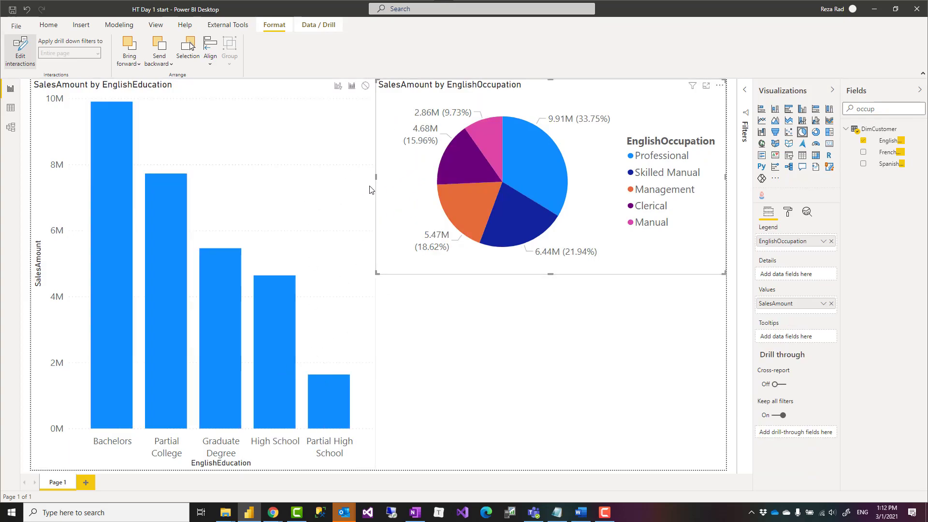
pyautogui.click(494, 139)
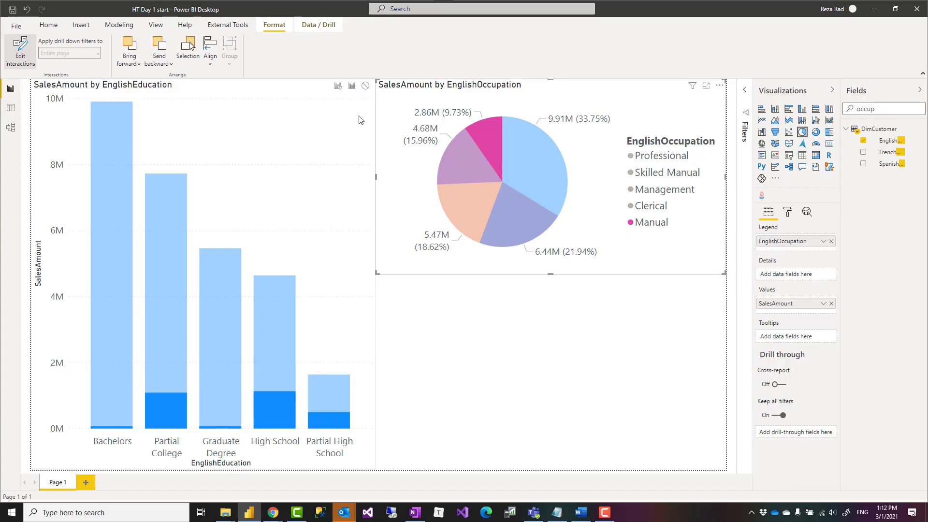
pyautogui.click(20, 53)
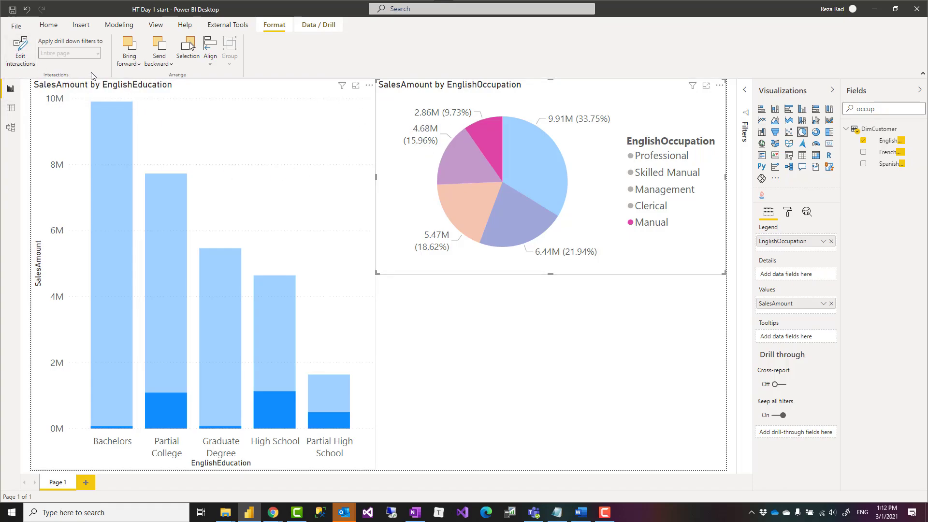
pyautogui.click(20, 53)
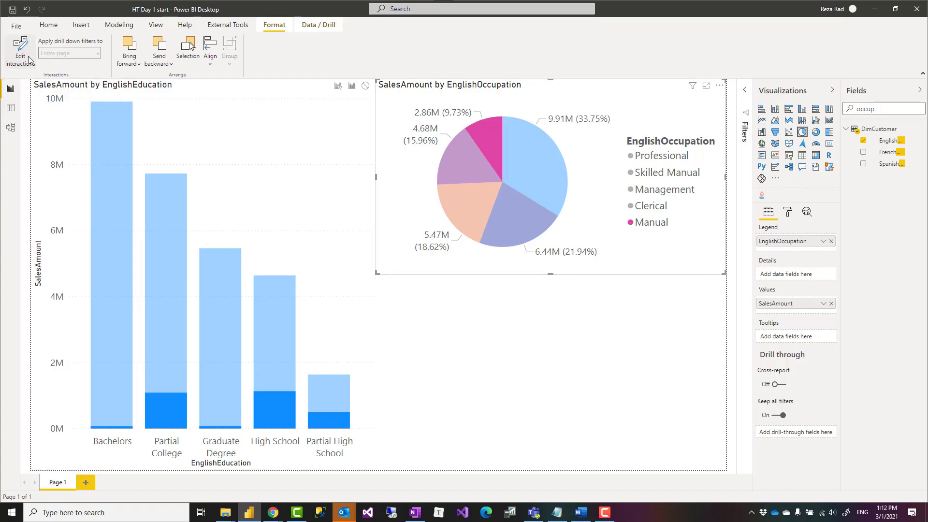
pyautogui.click(404, 207)
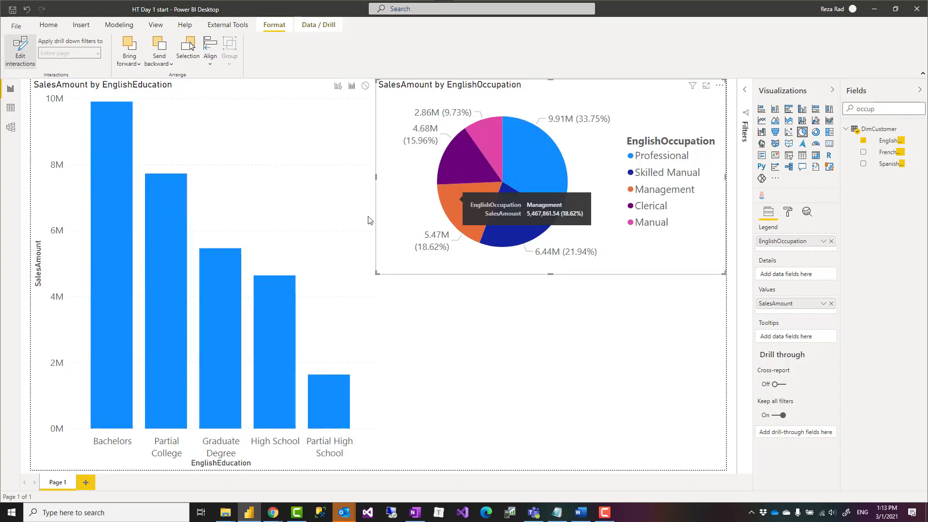
pyautogui.click(339, 242)
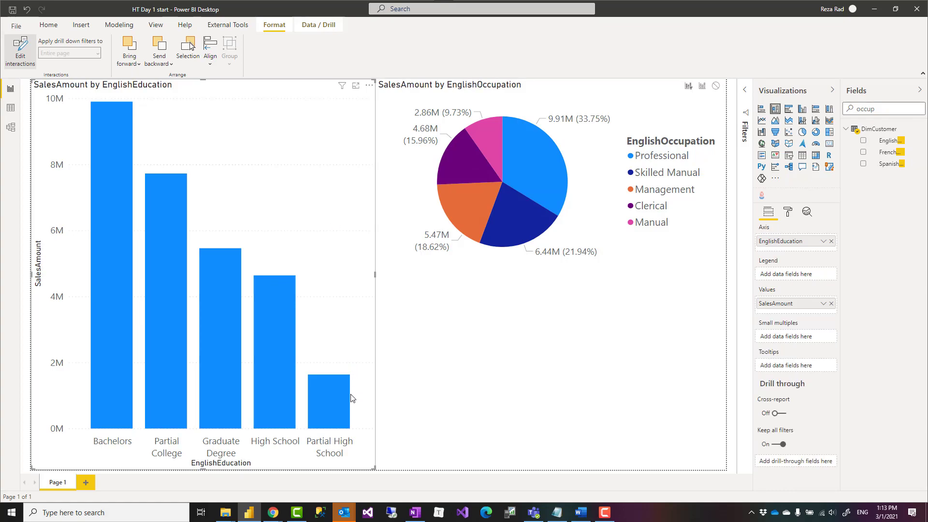
# Shrink the bar chart to half height and add a card showing SalesAmount (29.36M).
pyautogui.moveTo(374, 467); pyautogui.dragTo(377, 273)
pyautogui.click(707, 279)
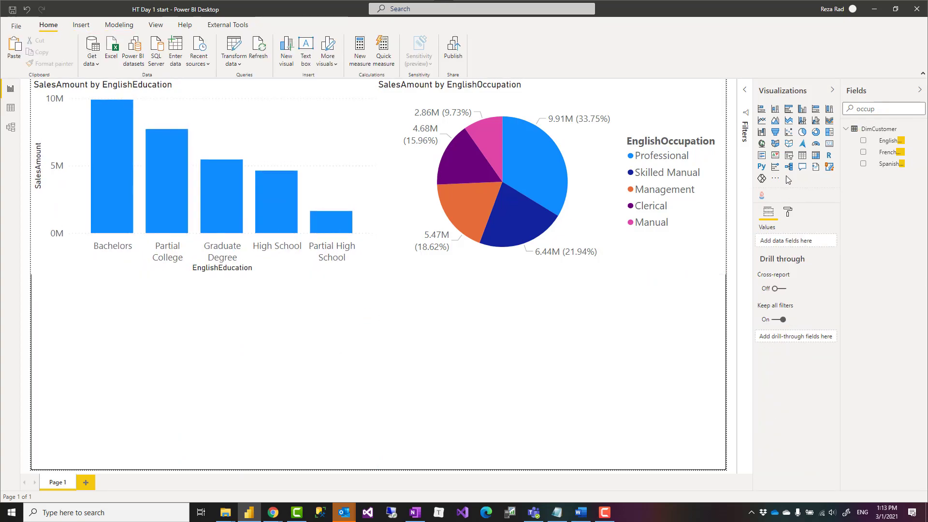
pyautogui.click(829, 144)
pyautogui.moveTo(883, 110); pyautogui.dragTo(843, 106)
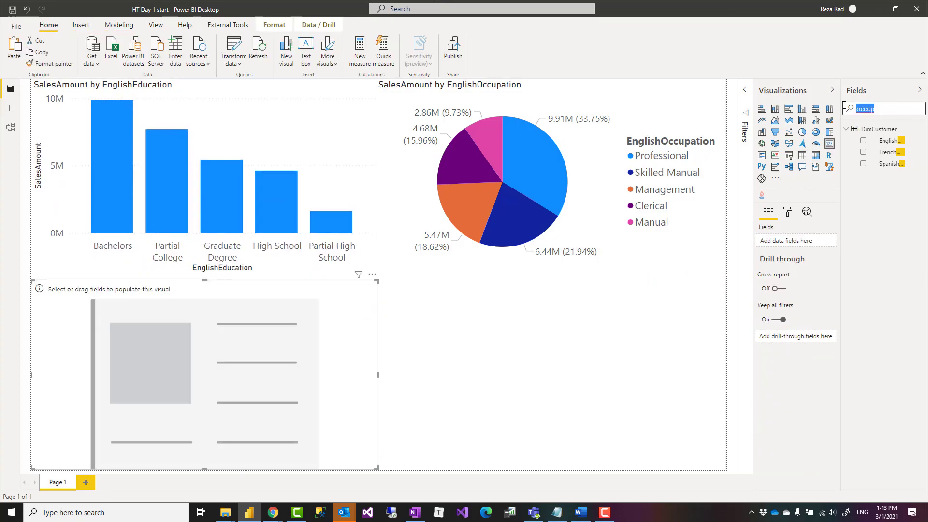
pyautogui.write('salesam')
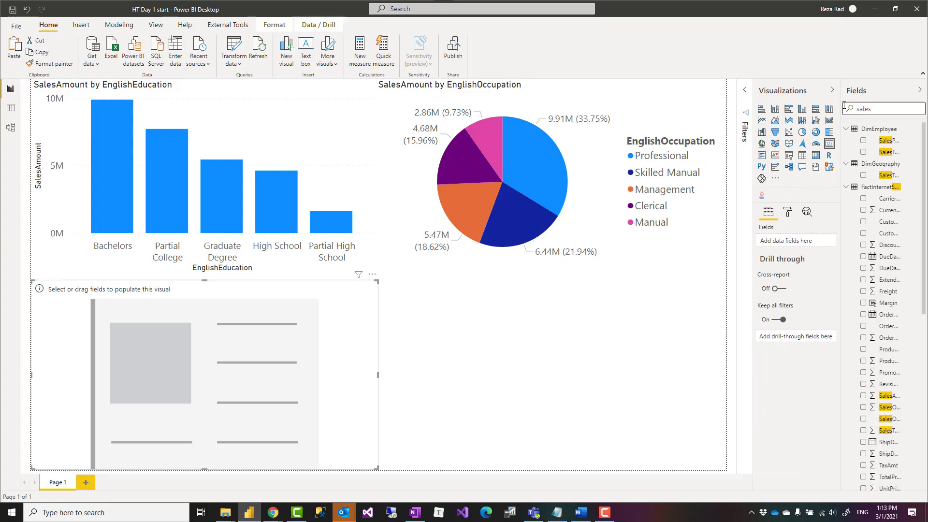
pyautogui.click(863, 140)
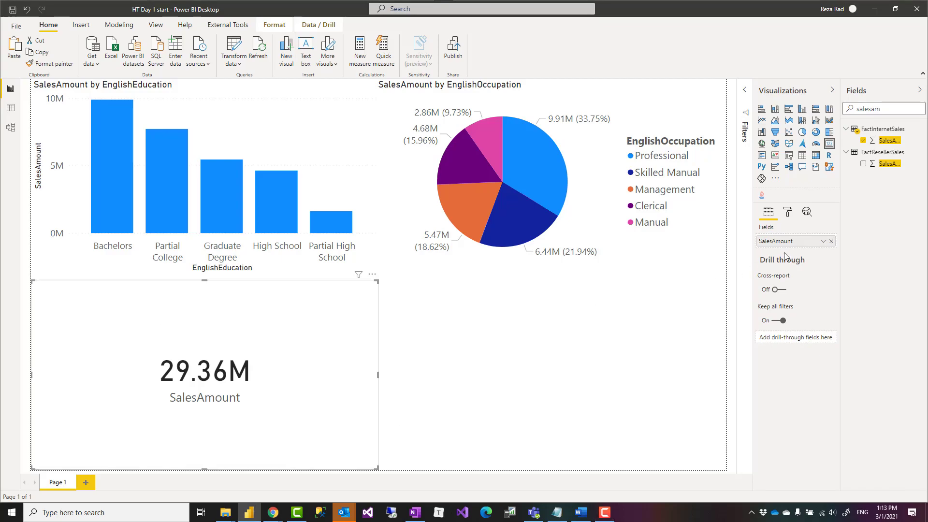
# Hide the card's category label and give it a centred 'Total Sales' title.
pyautogui.click(787, 212)
pyautogui.click(817, 285)
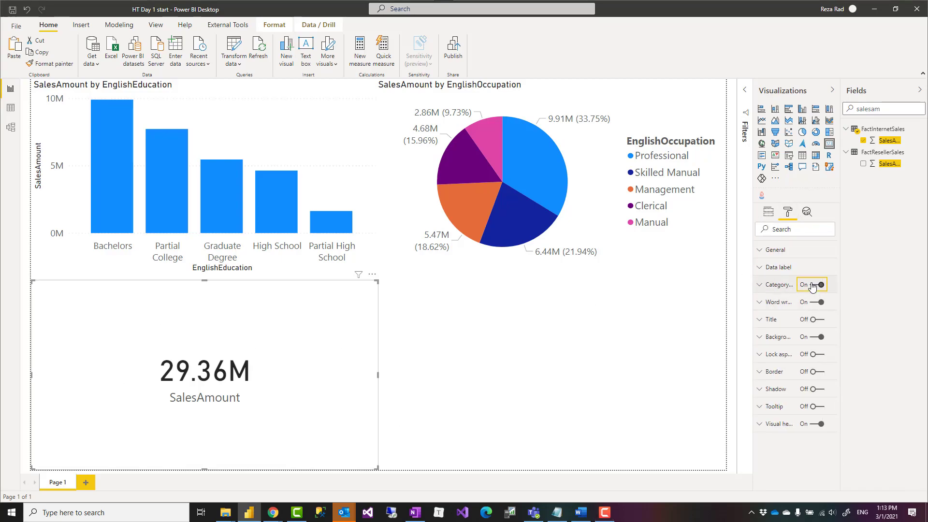
pyautogui.click(820, 319)
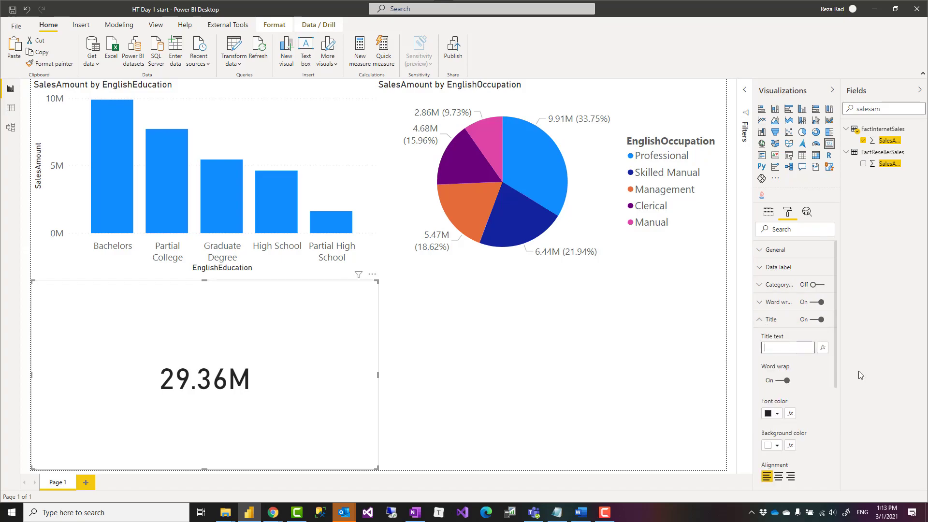
pyautogui.write('Total Sales')
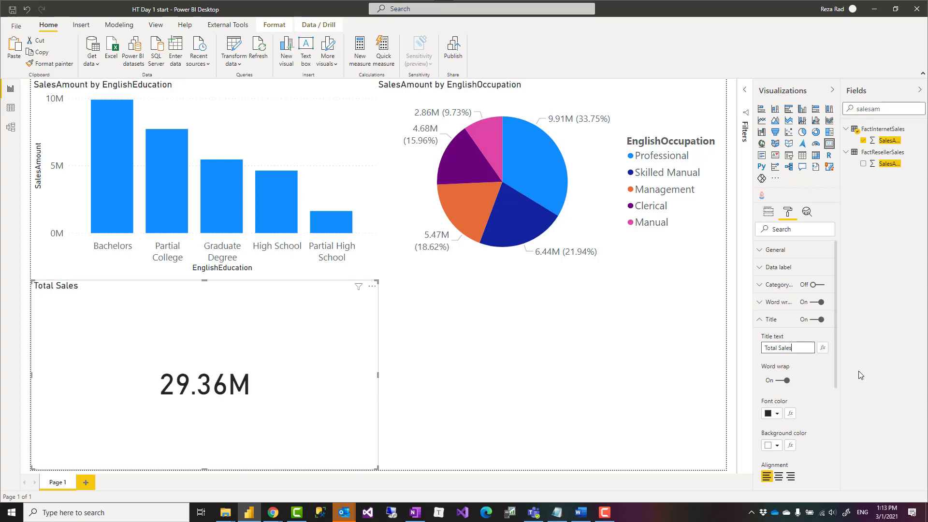
pyautogui.click(778, 477)
# Enlarge the title text to 26 pt and make the Total Sales card shorter.
pyautogui.scroll(-3, 786, 425)
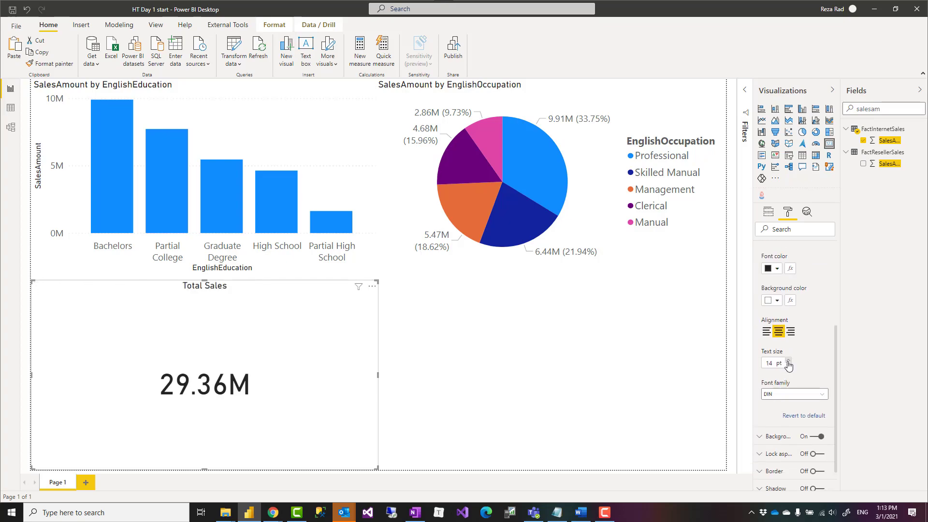
pyautogui.click(788, 361)
pyautogui.click(788, 362)
pyautogui.click(788, 361)
pyautogui.click(788, 361)
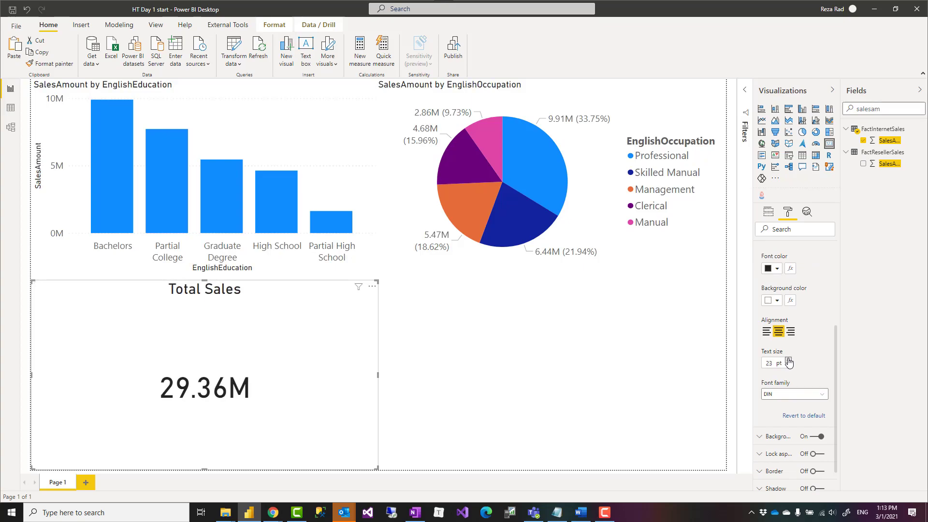
pyautogui.click(788, 361)
pyautogui.click(788, 361)
pyautogui.click(788, 361)
pyautogui.moveTo(204, 282); pyautogui.dragTo(614, 430)
# Duplicate the card, retitle it 'Selection Sales', and select the Professional pie slice.
pyautogui.hotkey('ctrl', 'c')
pyautogui.hotkey('ctrl', 'v')
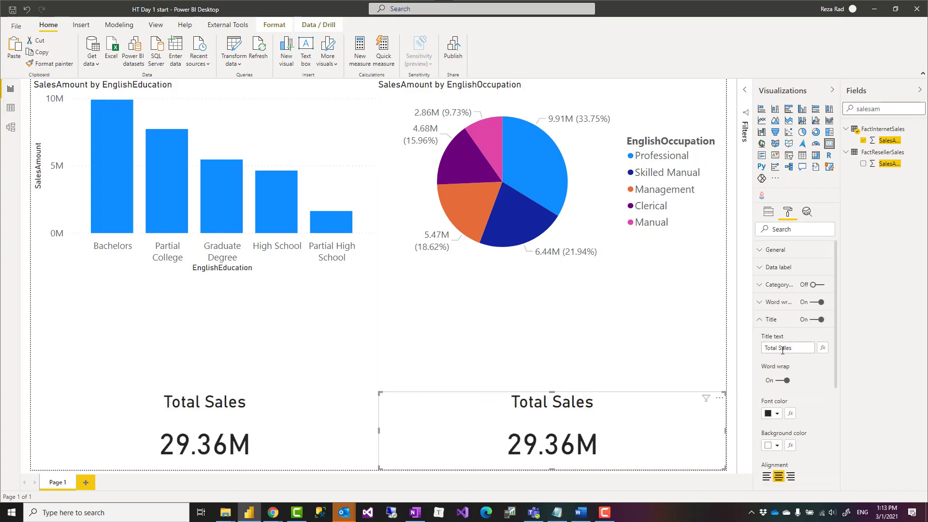
pyautogui.moveTo(779, 351); pyautogui.dragTo(752, 351)
pyautogui.write('Selection')
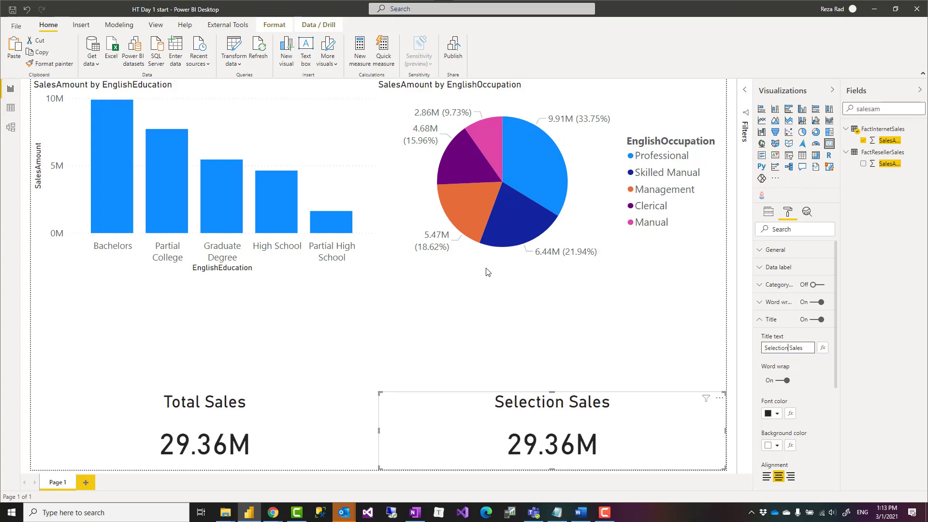
pyautogui.click(543, 172)
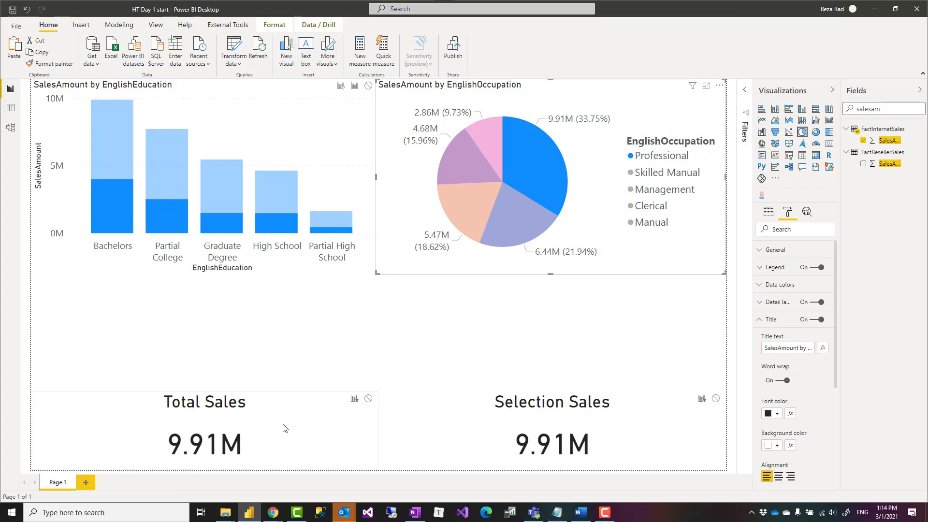
# Set the pie's interaction on Total Sales to None, then test Skilled Manual, Clerical and Manual slices.
pyautogui.click(368, 400)
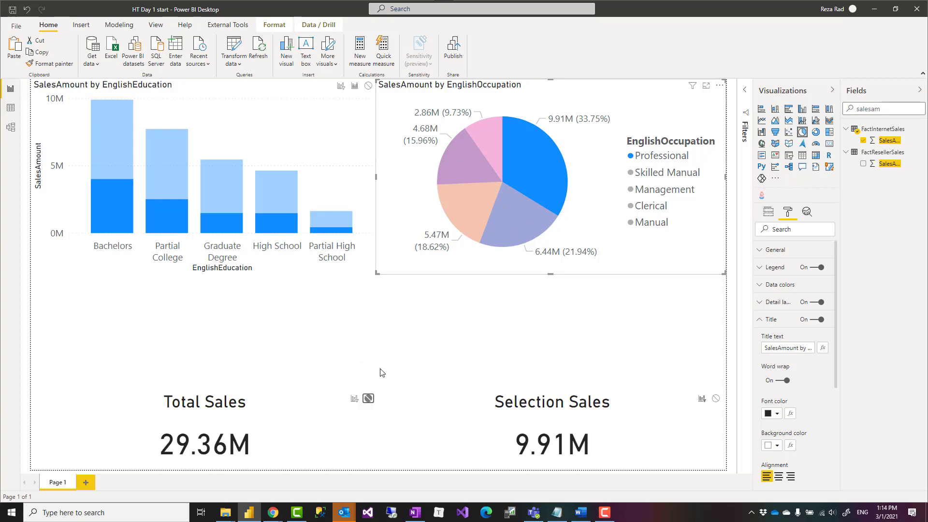
pyautogui.click(505, 218)
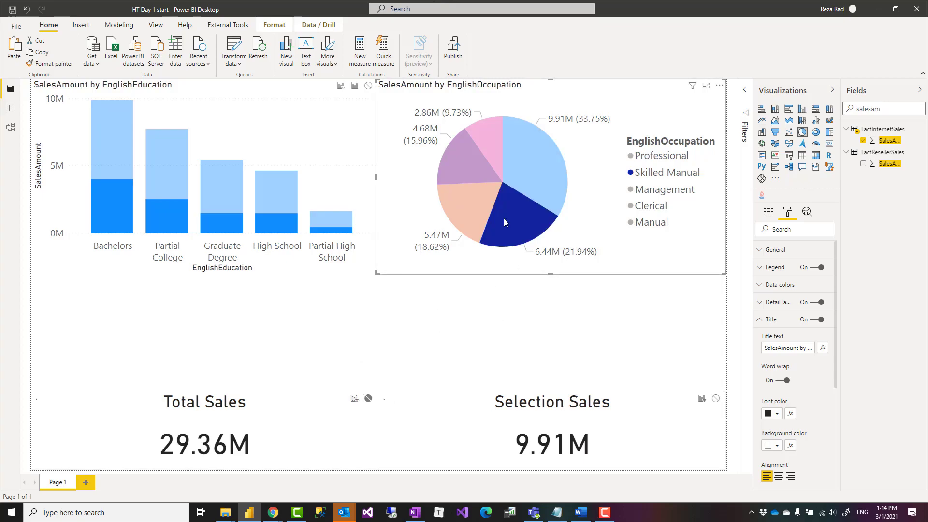
pyautogui.click(472, 194)
pyautogui.click(489, 144)
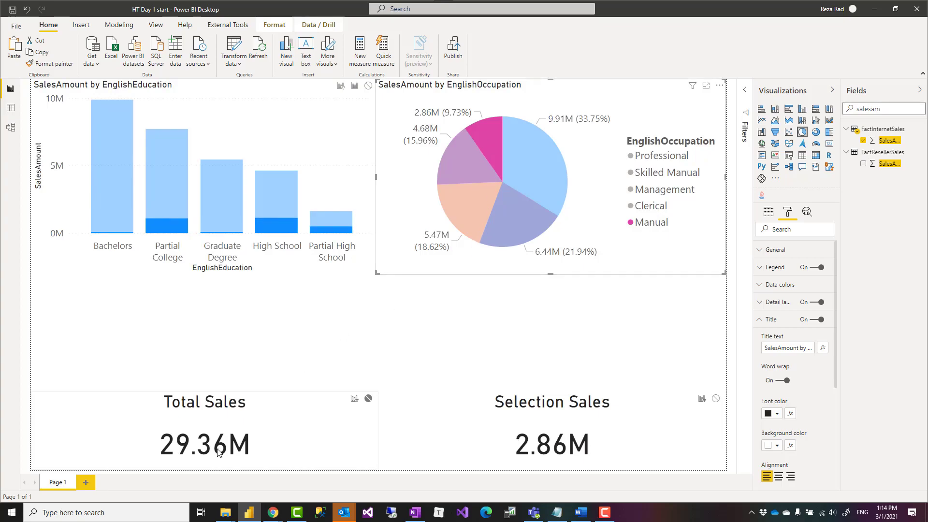
# Clear the Manual slice and try the High School, Graduate Degree, Partial College and Bachelors bars.
pyautogui.click(283, 146)
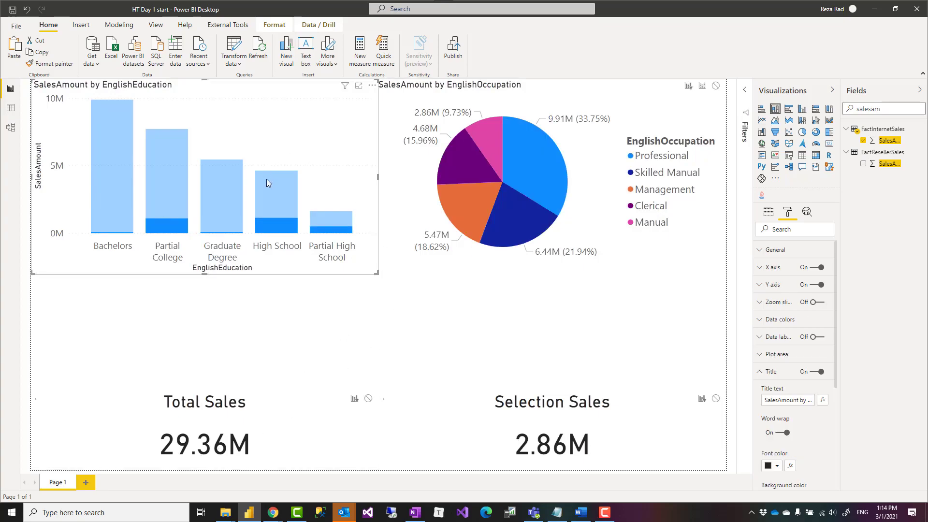
pyautogui.click(269, 203)
pyautogui.click(221, 206)
pyautogui.click(165, 200)
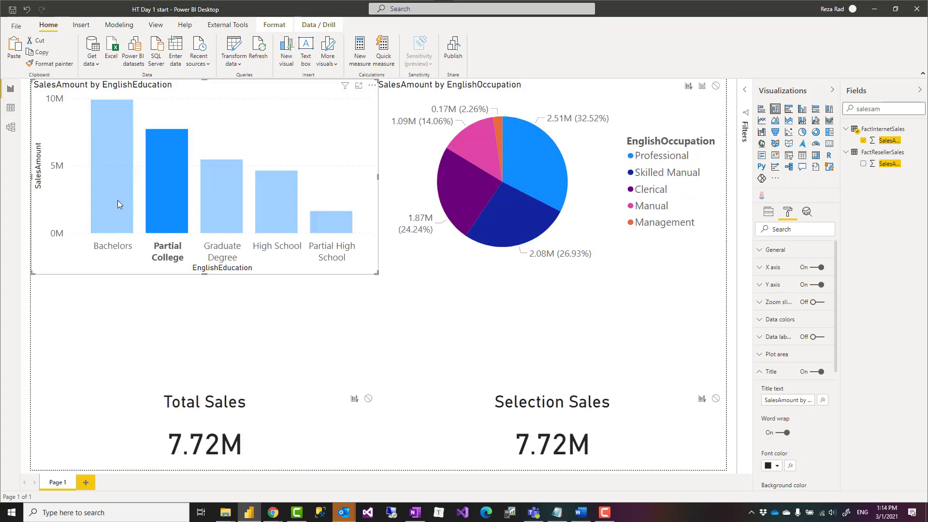
pyautogui.click(118, 200)
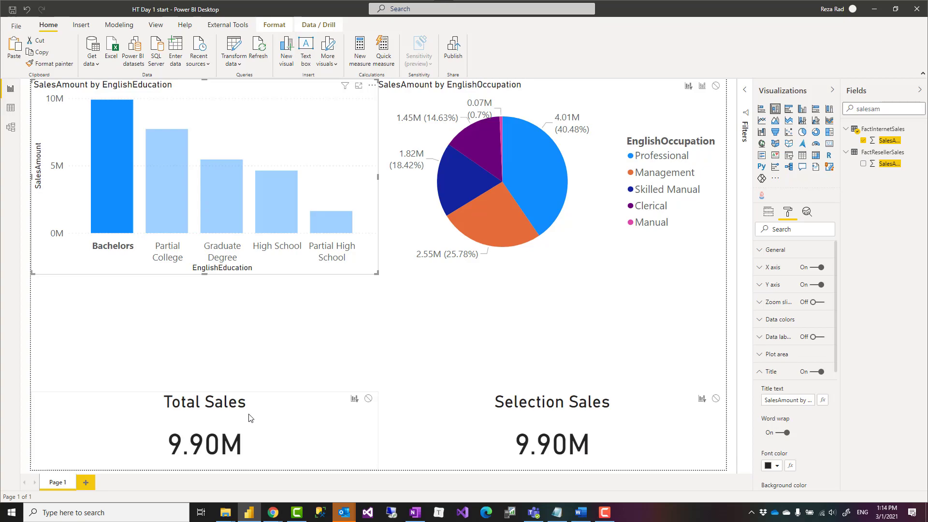
# Set the bar chart's interaction on Total Sales to None and test several education bars.
pyautogui.click(368, 399)
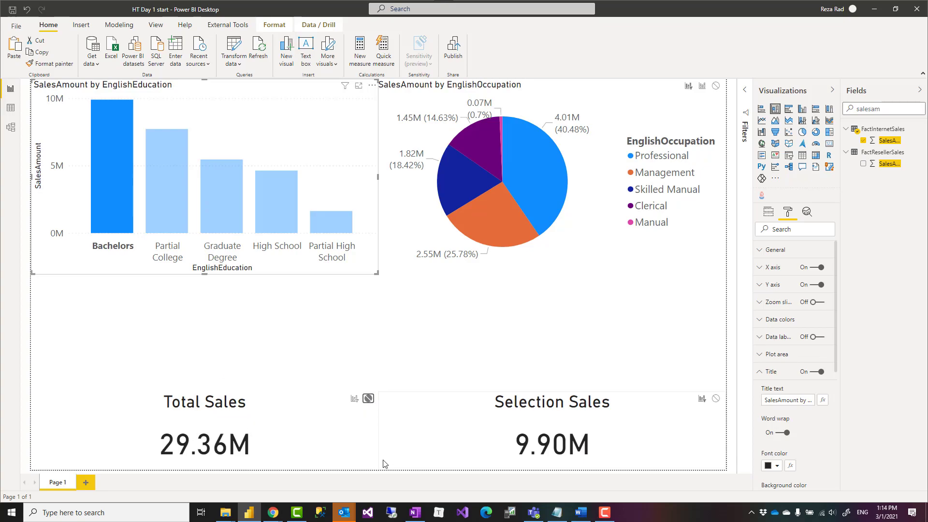
pyautogui.click(284, 213)
pyautogui.click(215, 215)
pyautogui.click(158, 210)
pyautogui.click(215, 205)
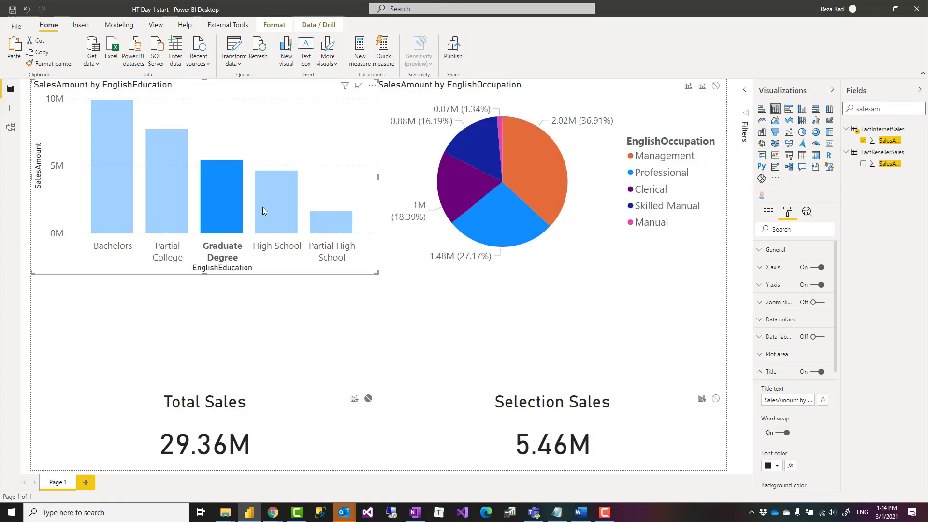
pyautogui.click(263, 208)
# Select Manual, Professional, Skilled Manual and Clerical slices to confirm only Selection Sales changes.
pyautogui.click(483, 146)
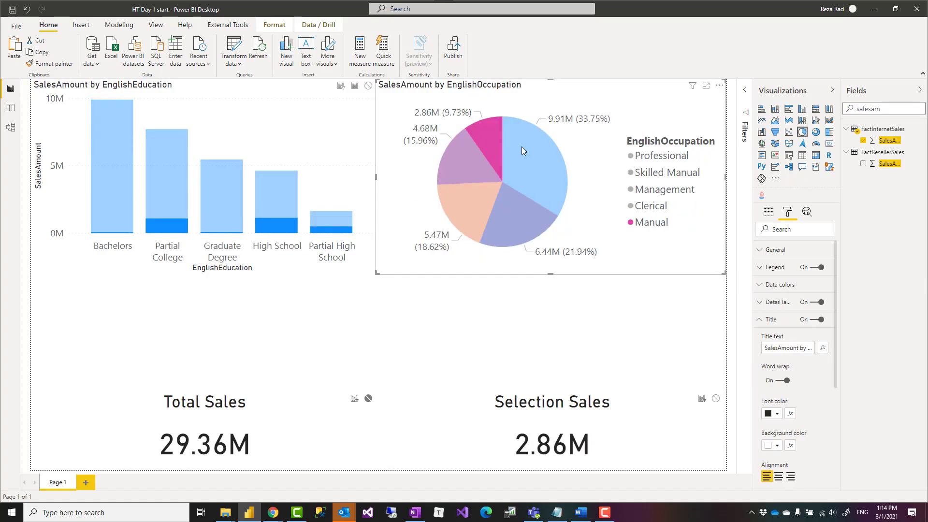
pyautogui.click(521, 147)
pyautogui.click(523, 208)
pyautogui.click(470, 202)
pyautogui.click(469, 164)
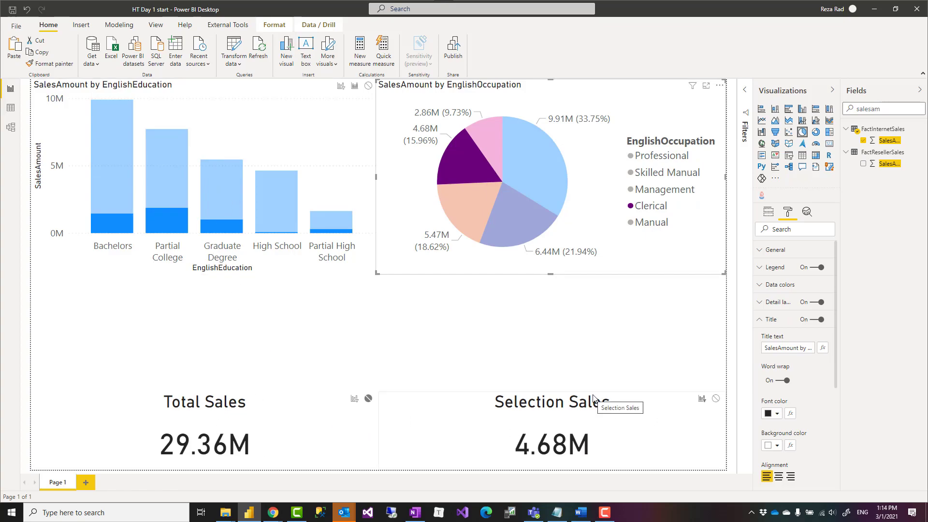
# Clear the Clerical highlight so Selection Sales returns to 29.36M, matching Total Sales.
pyautogui.click(487, 343)
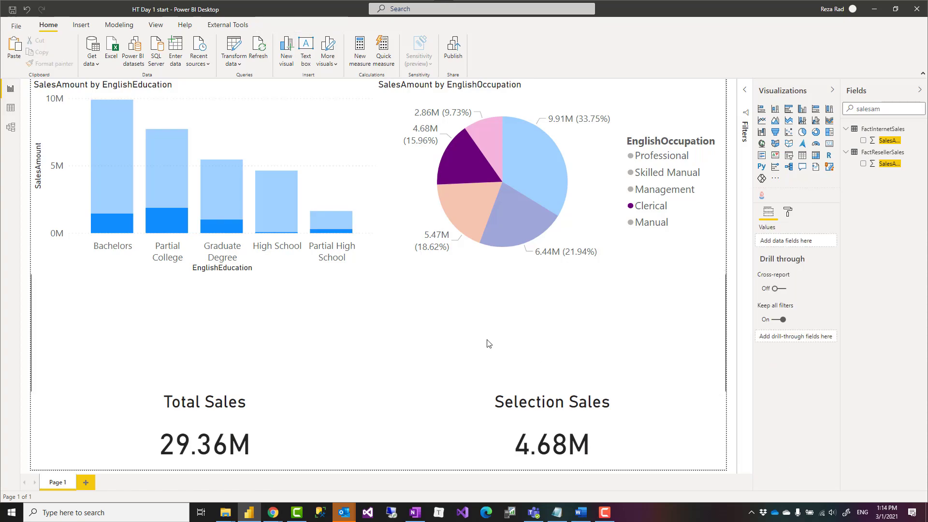
pyautogui.click(353, 170)
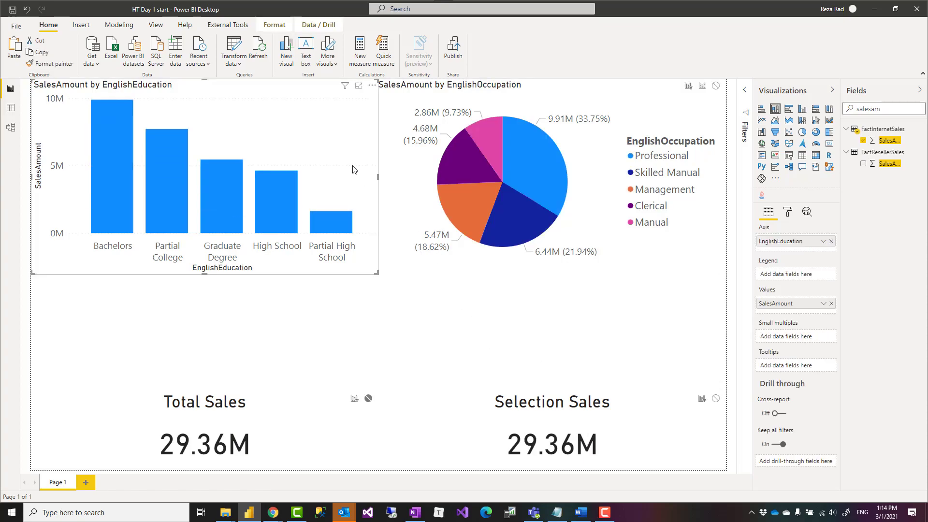
pyautogui.click(423, 322)
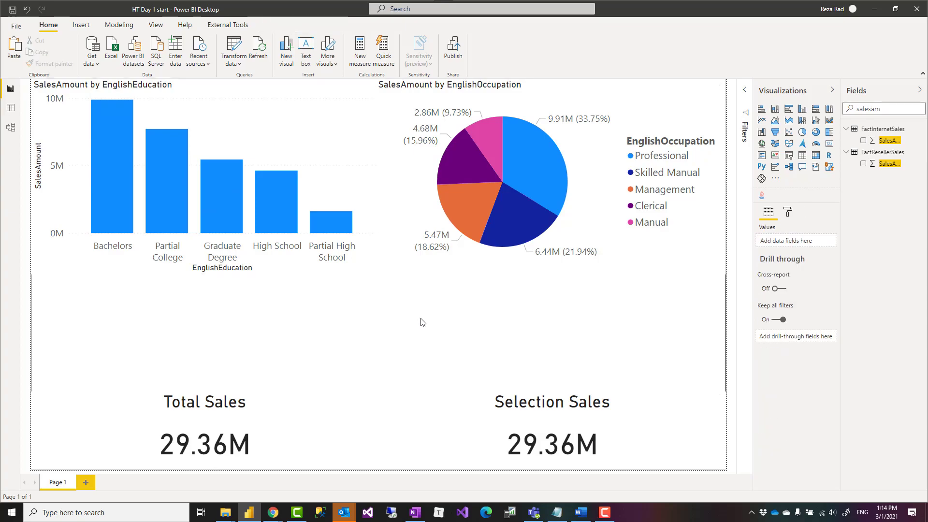